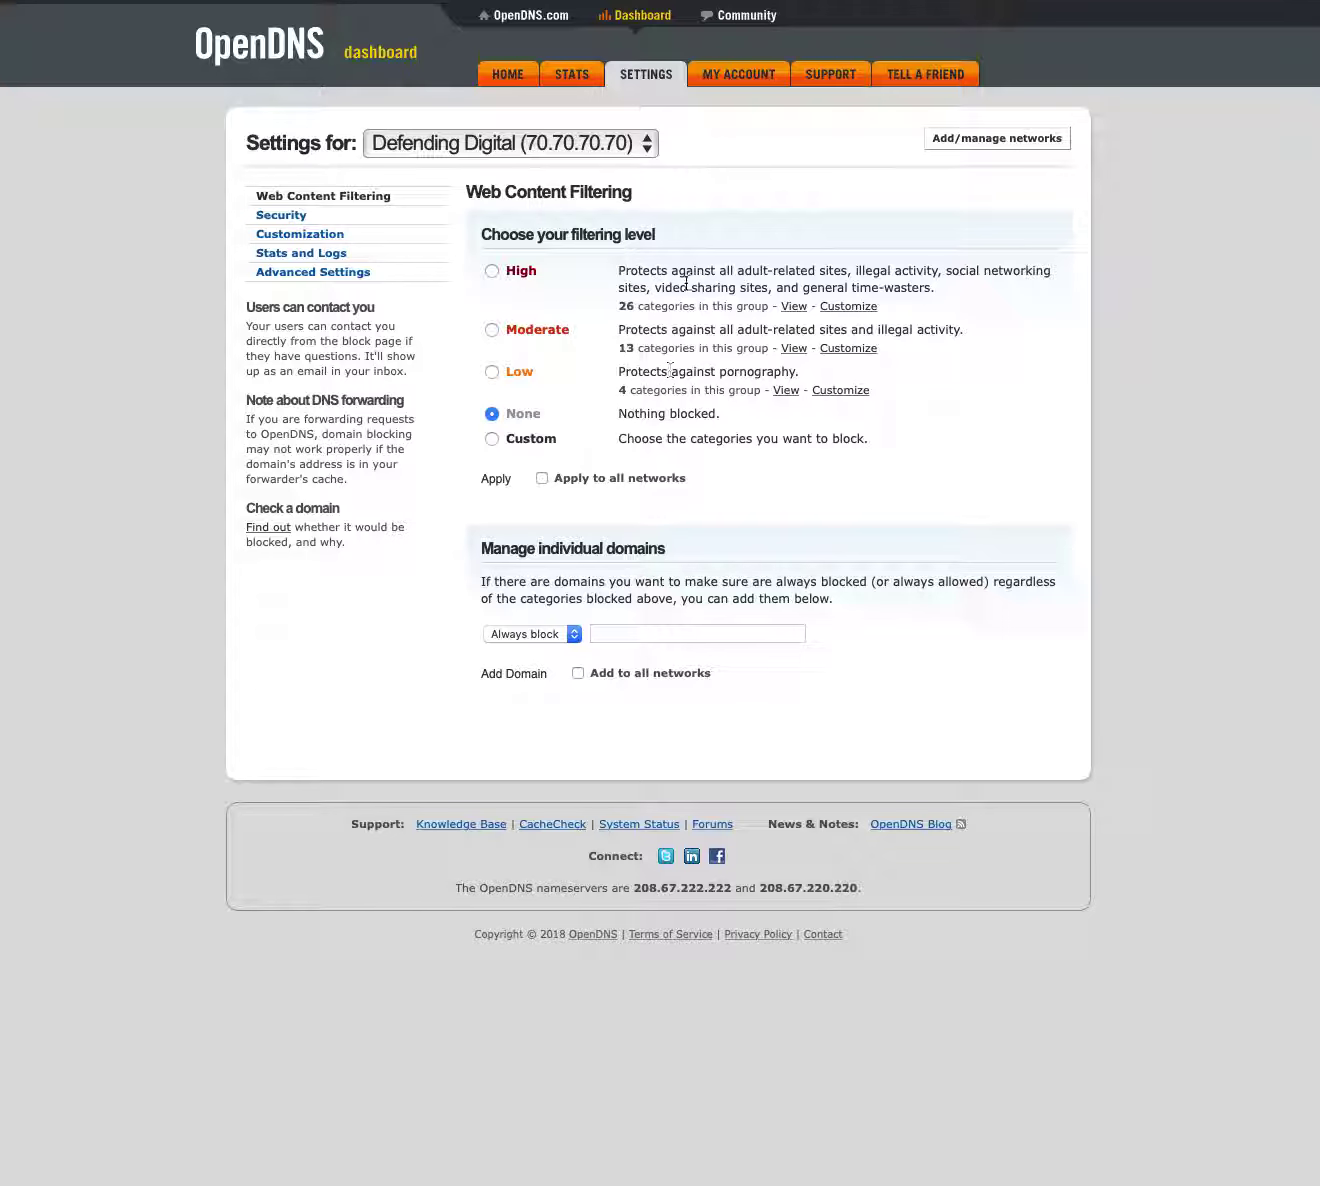
Review the description and category list of the High filtering level.
left_click_drag(622, 272, 943, 282)
left_click(748, 276)
left_click(800, 307)
scroll(851, 382, "down", 3)
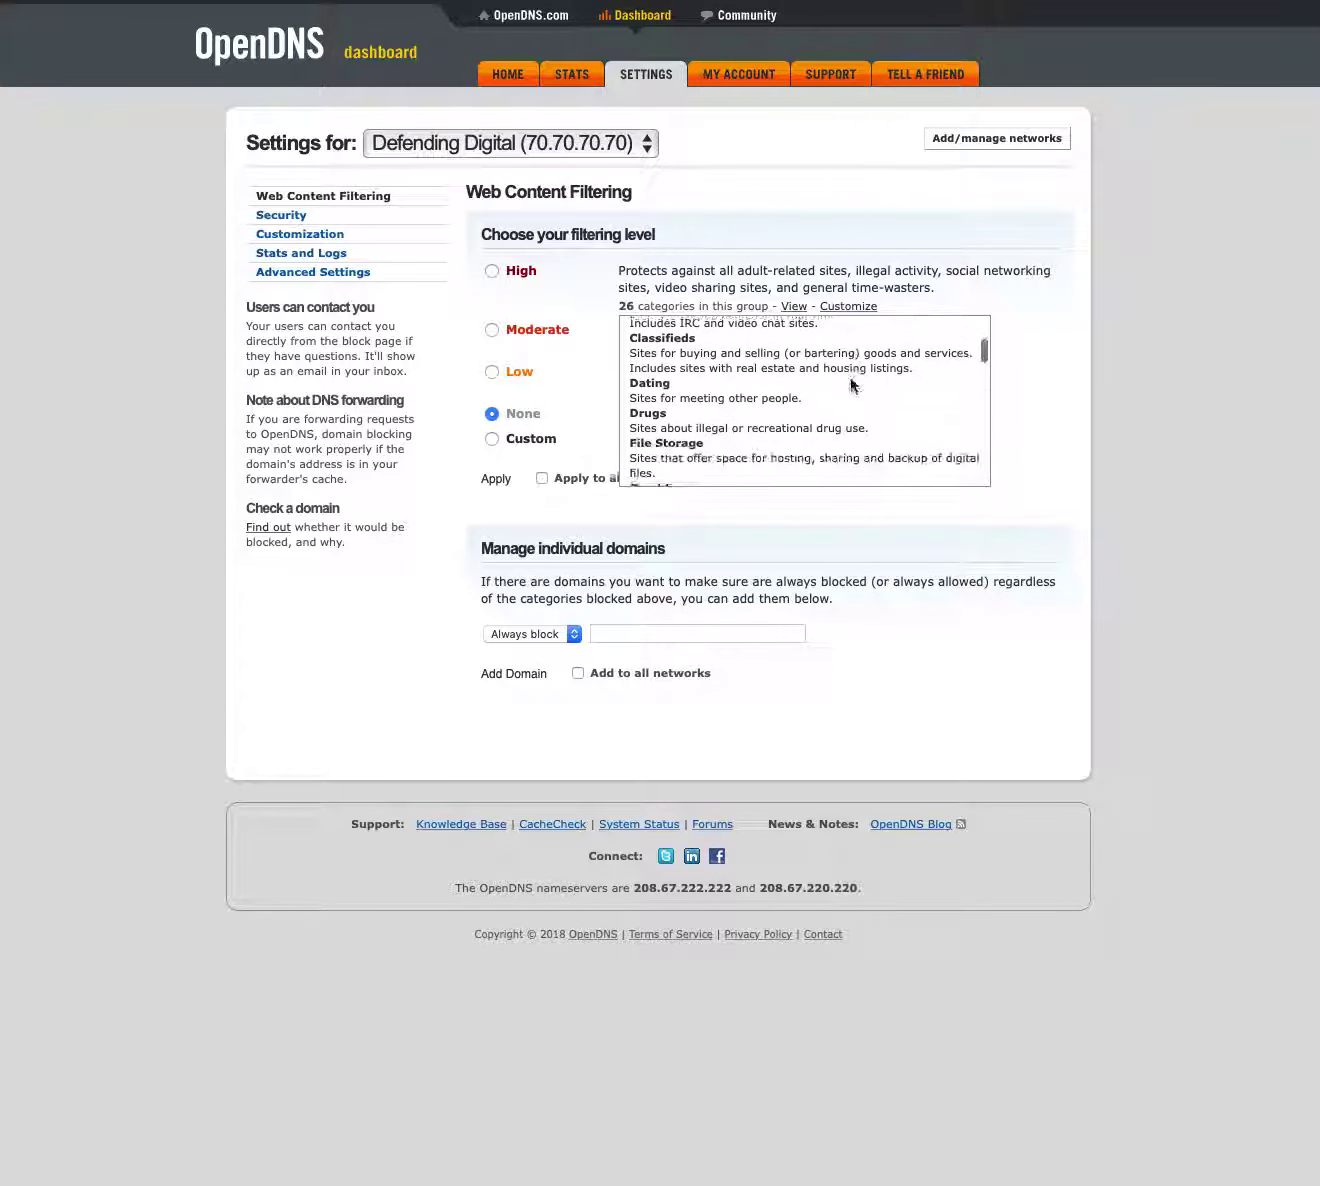
scroll(851, 383, "down", 6)
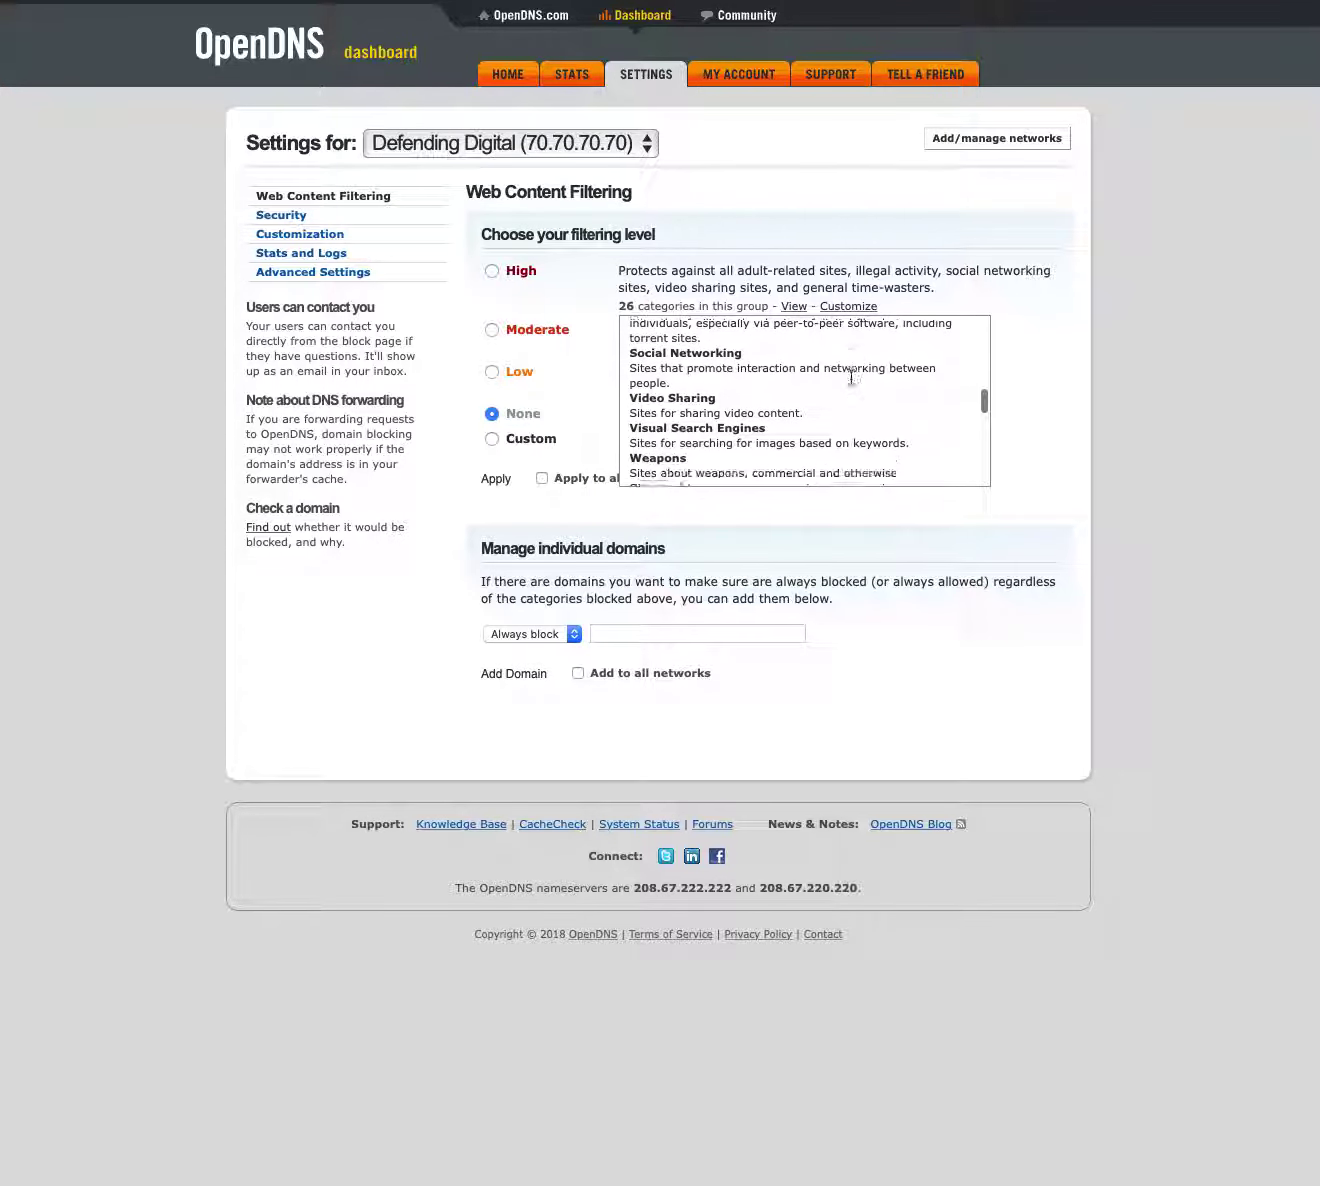
scroll(851, 378, "down", 6)
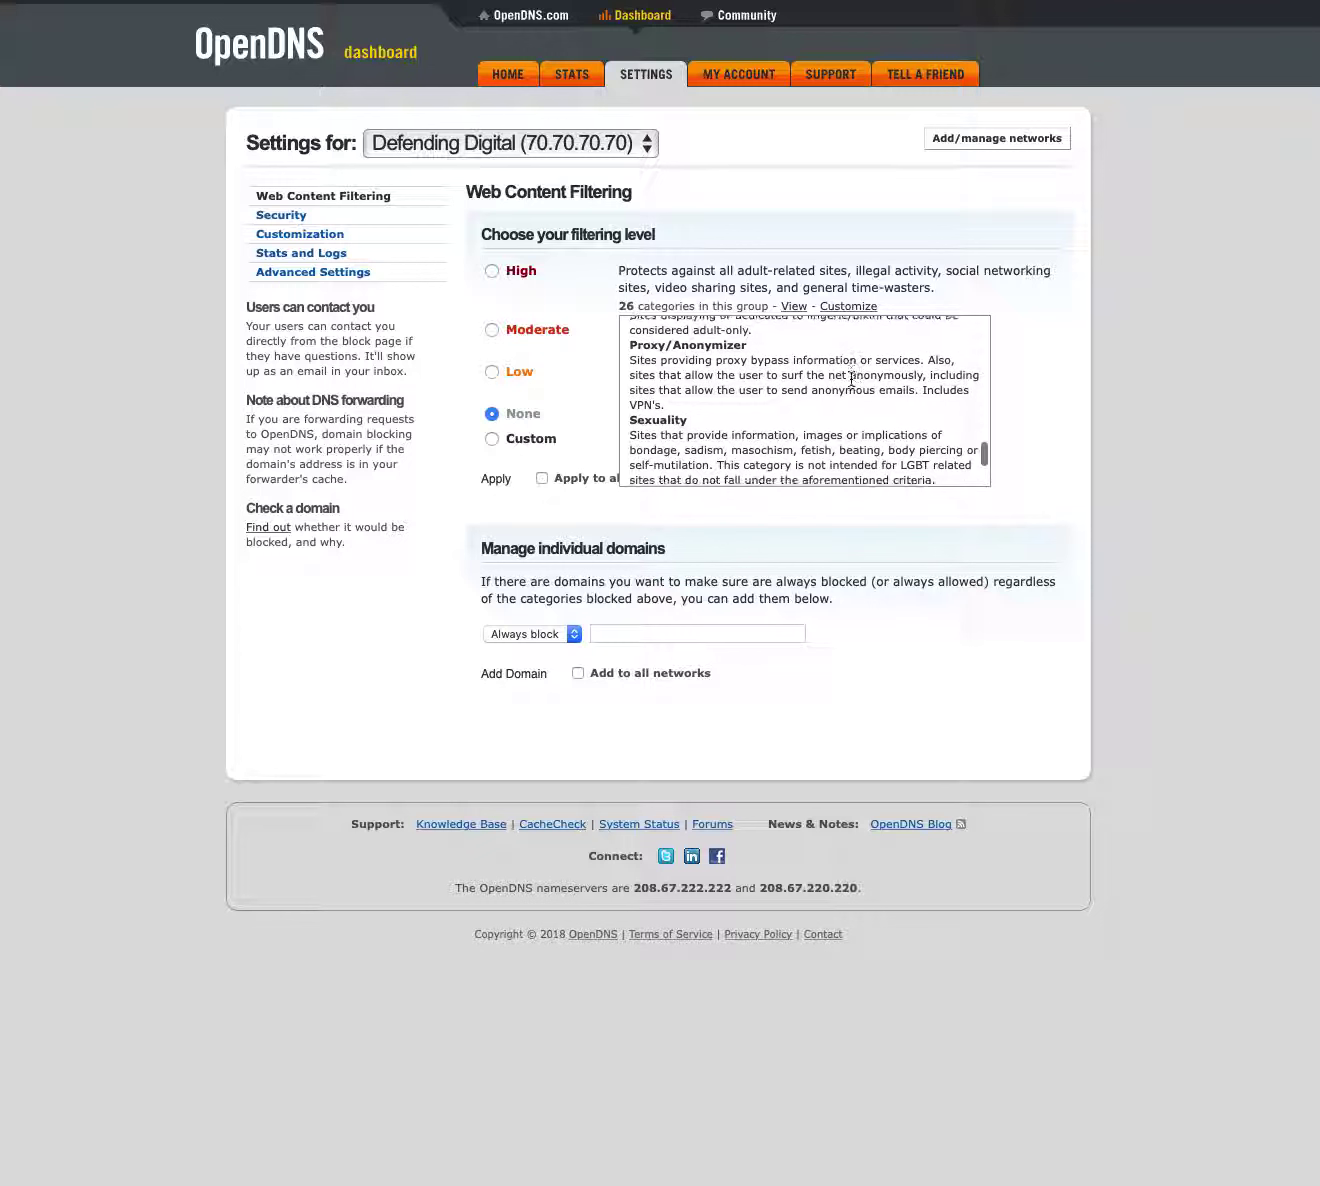
scroll(851, 379, "up", 15)
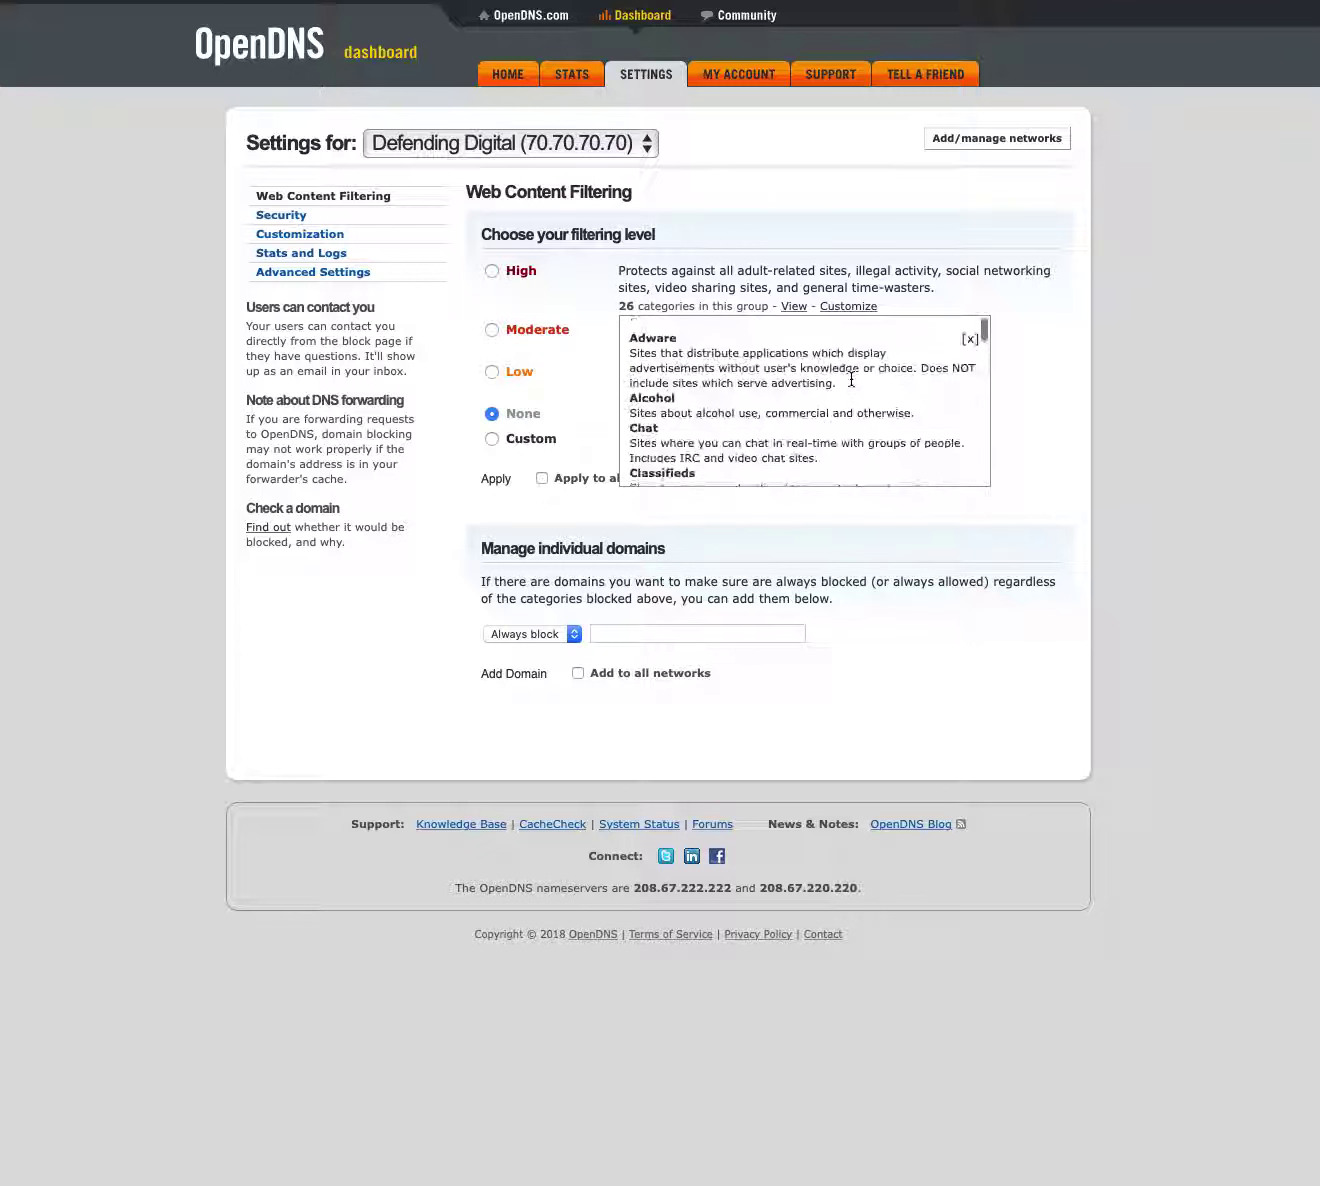
left_click(967, 337)
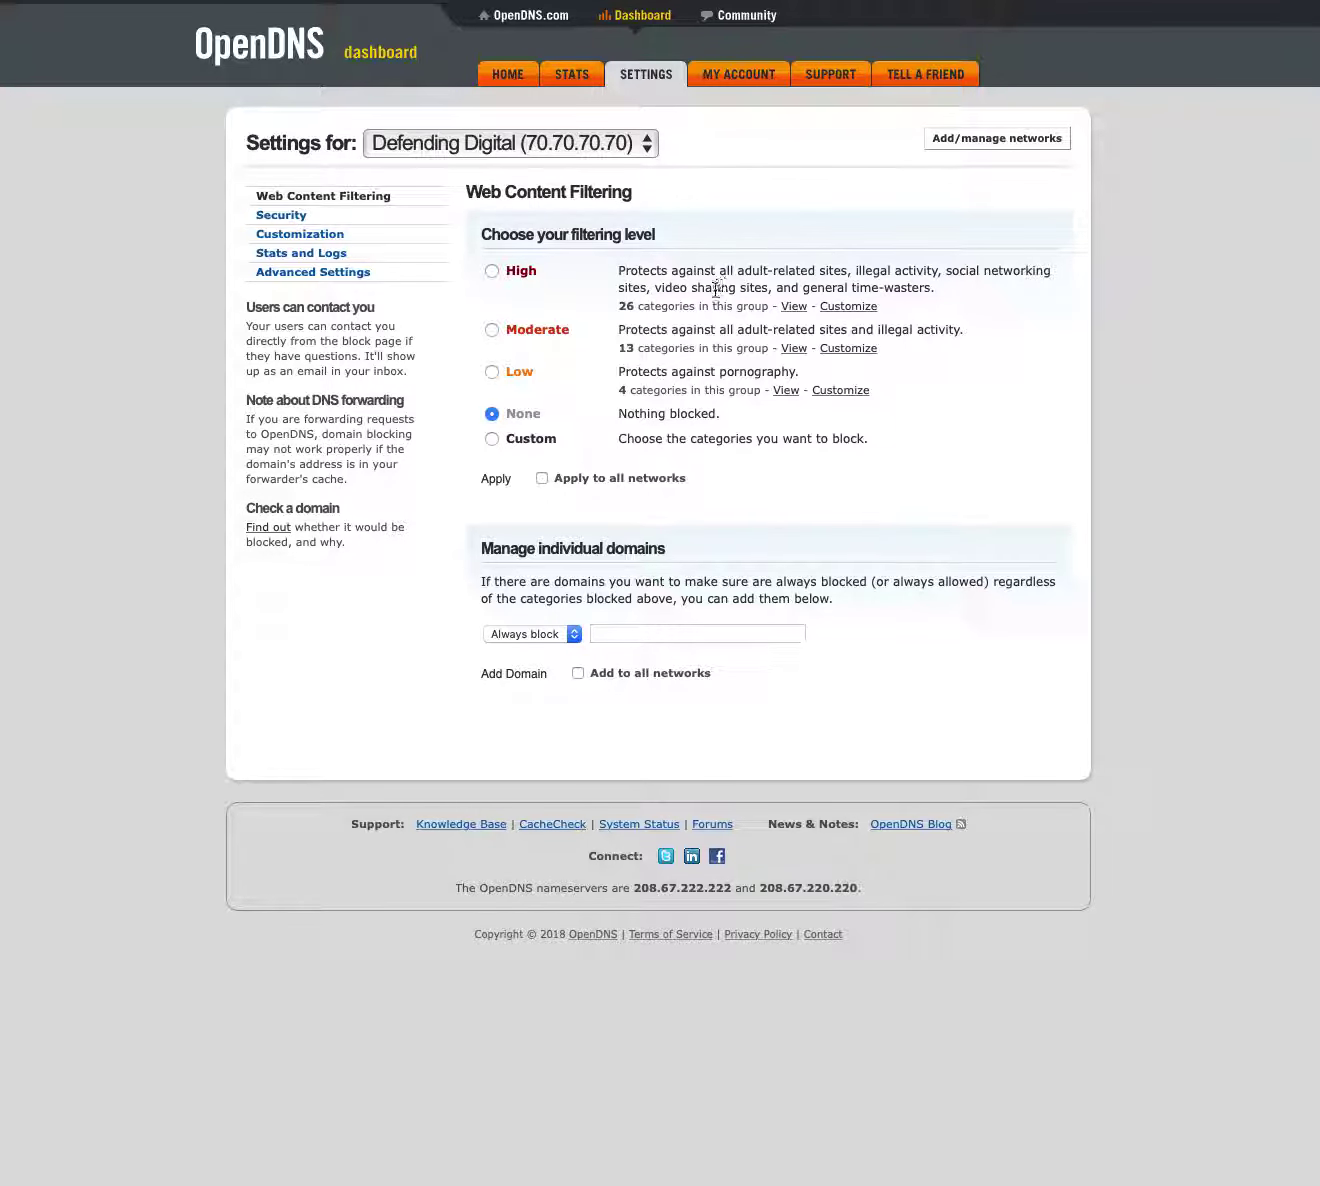
Switch the filtering level to Custom and look over the unchecked category grid.
left_click(492, 440)
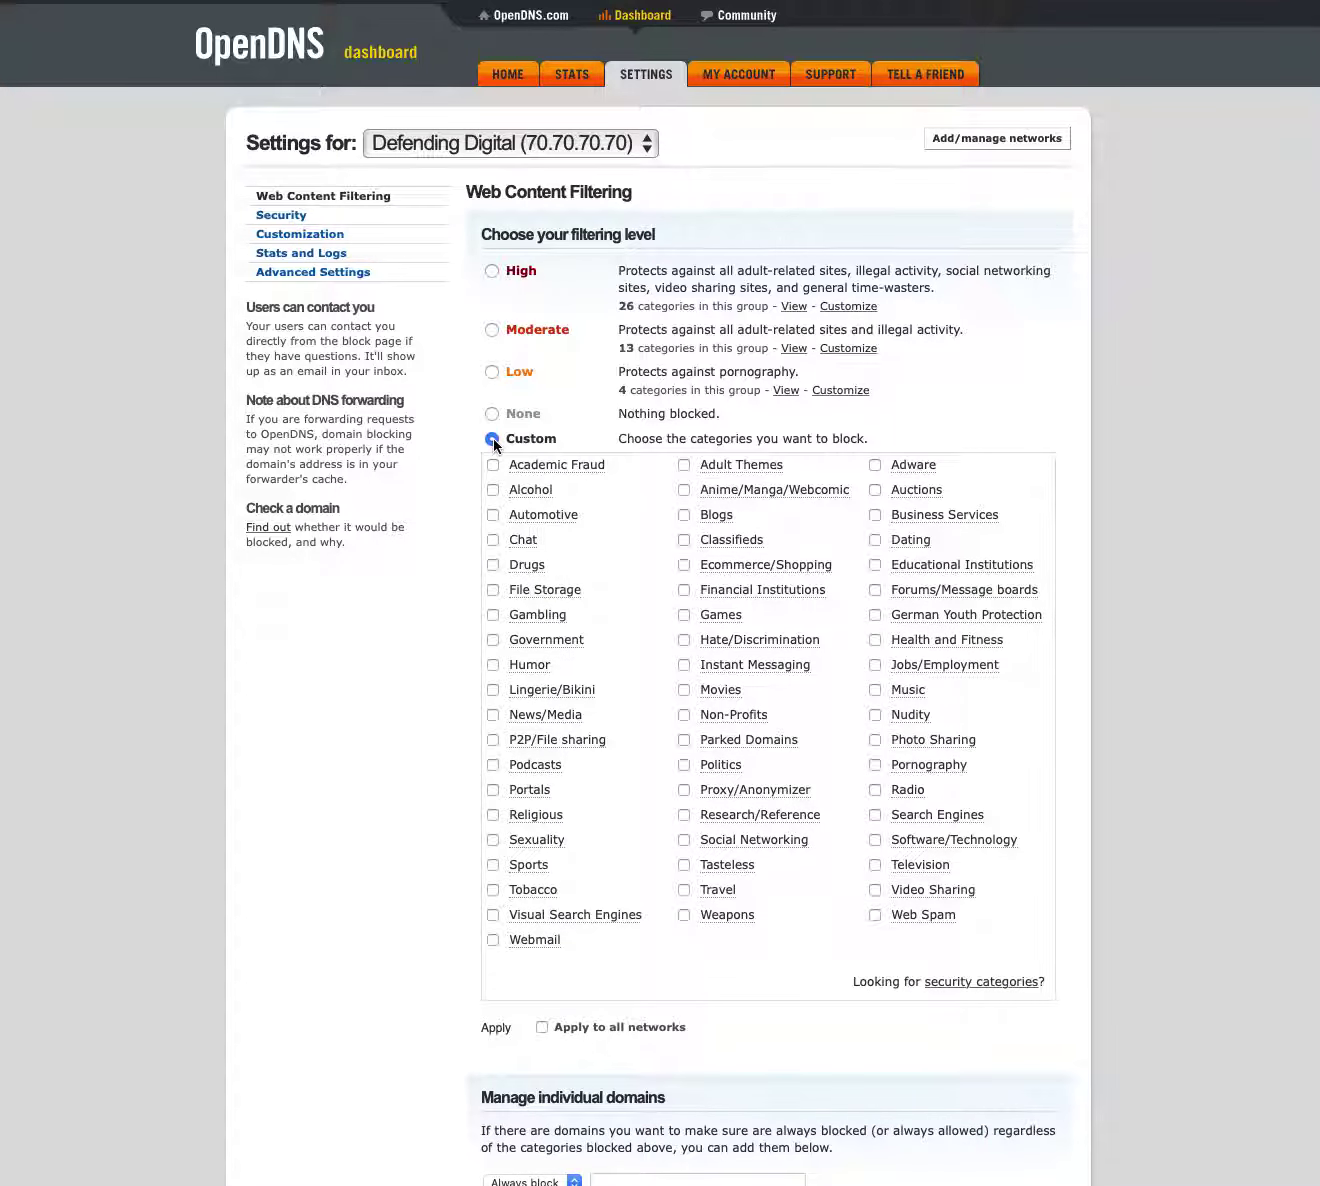
scroll(492, 445, "down", 3)
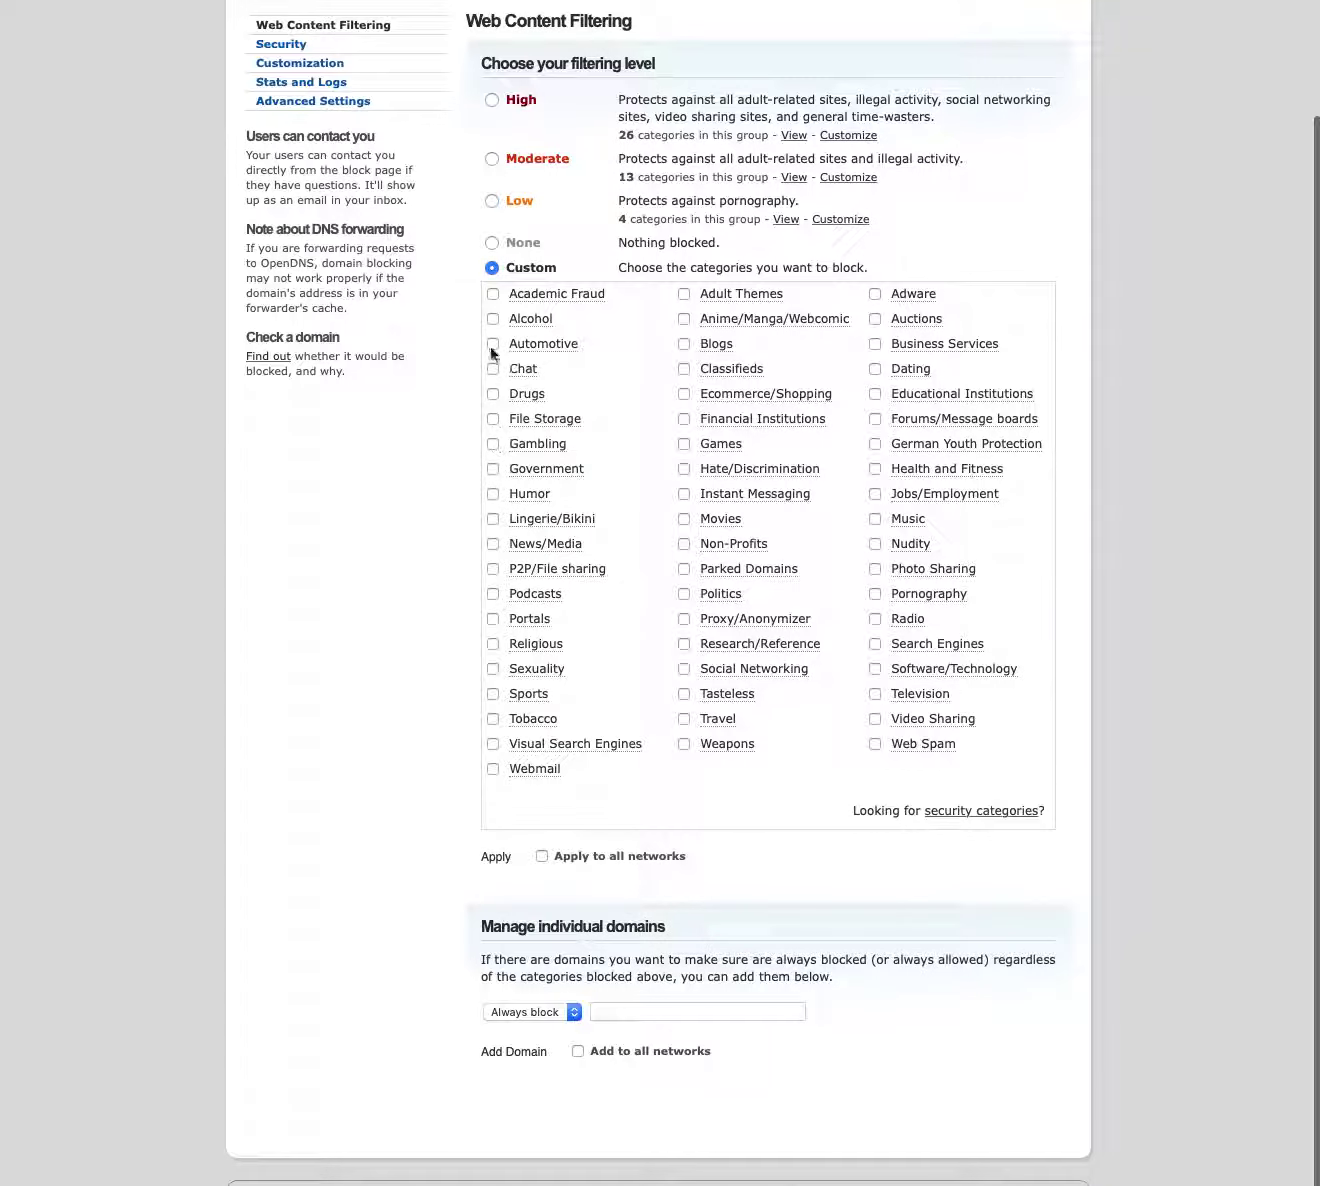
mouse_move(973, 576)
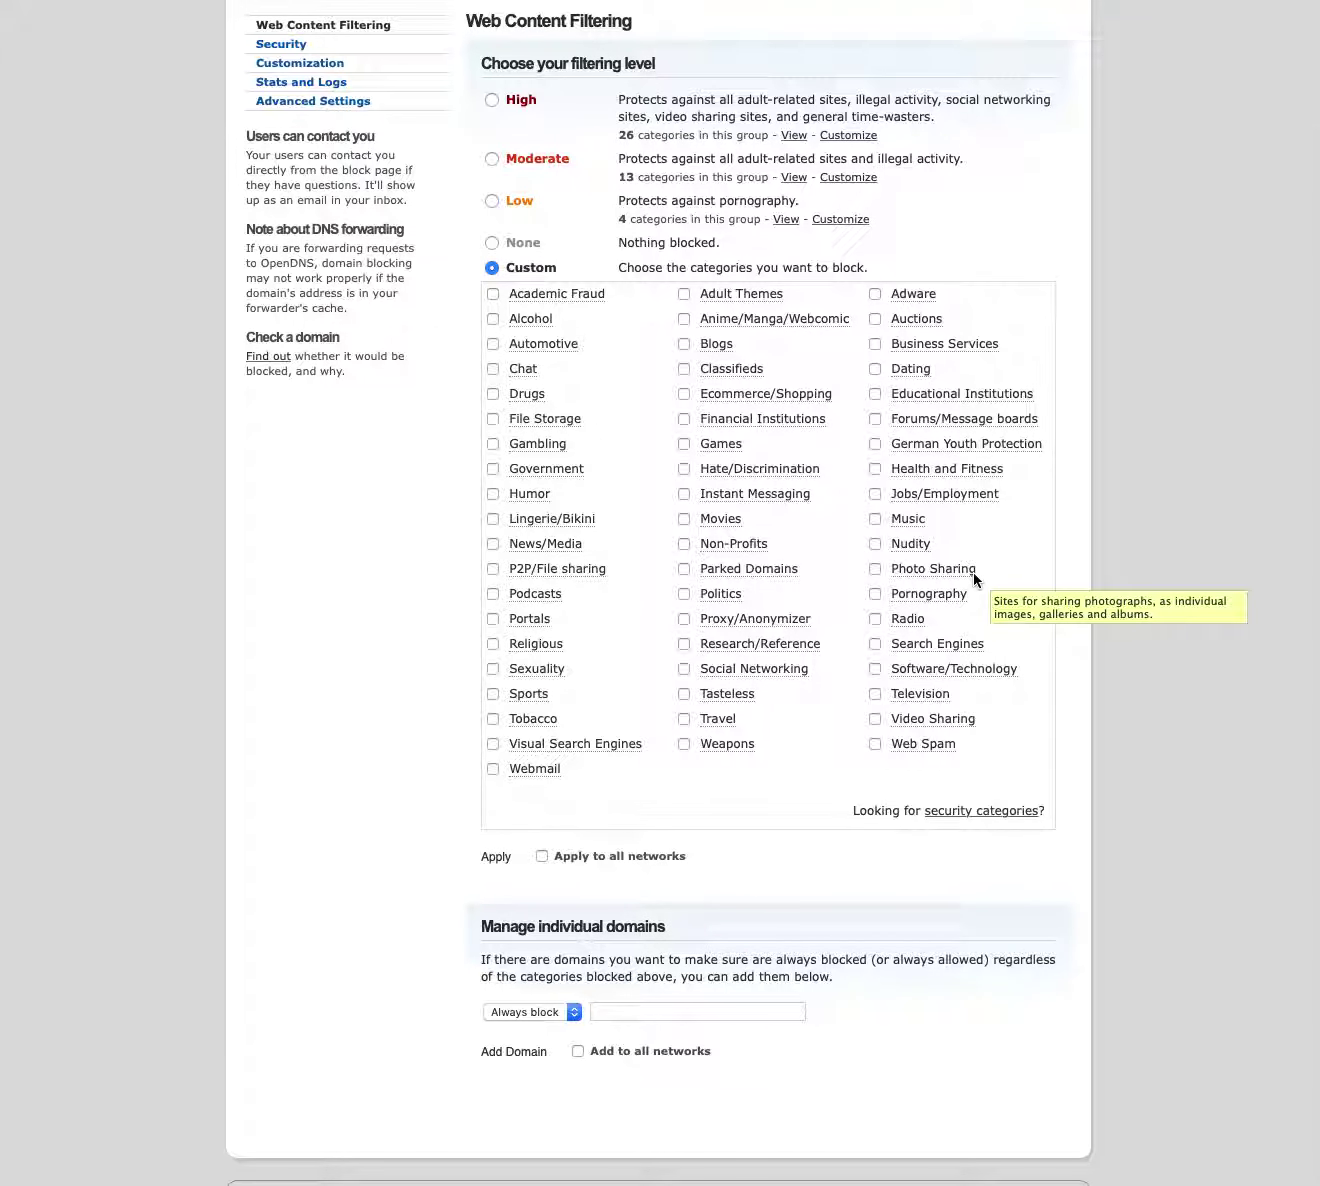
mouse_move(920, 347)
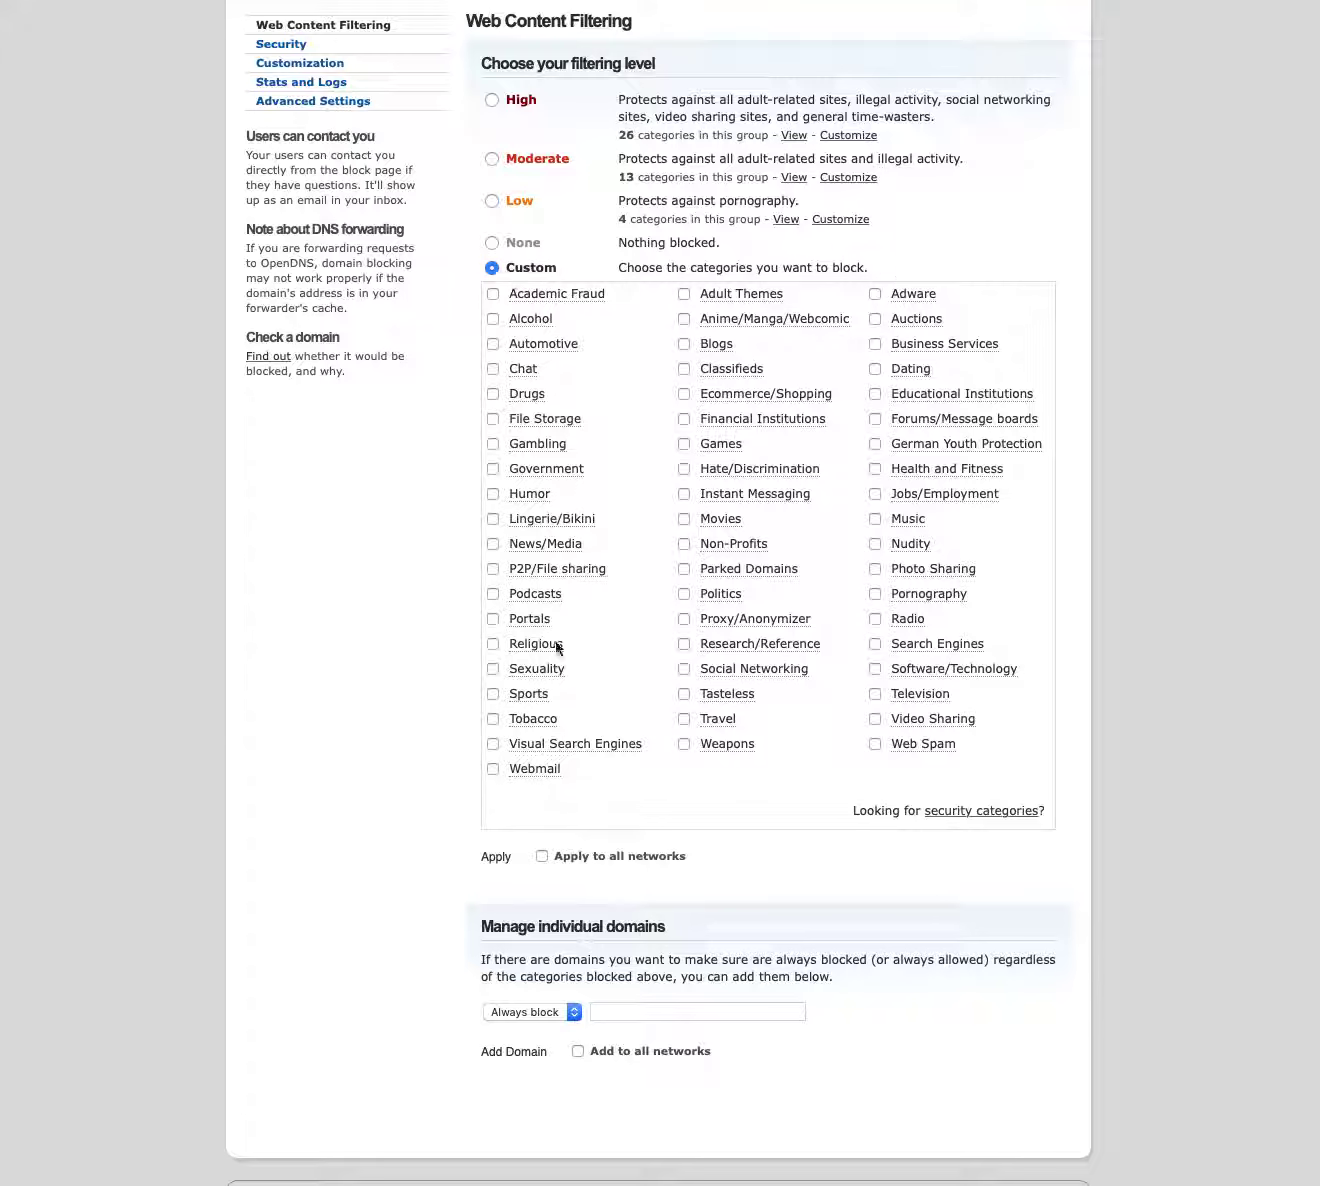
Tick Hate/Discrimination, then tick and untick Adult Themes in the Custom list.
left_click(683, 468)
left_click(683, 295)
left_click(684, 295)
Preload the High level's categories into the Custom selection via Customize.
left_click(846, 137)
left_click(847, 136)
left_click(847, 136)
left_click(490, 100)
left_click(850, 307)
Uncheck Classifieds and review the remaining ticked categories.
scroll(855, 316, "down", 2)
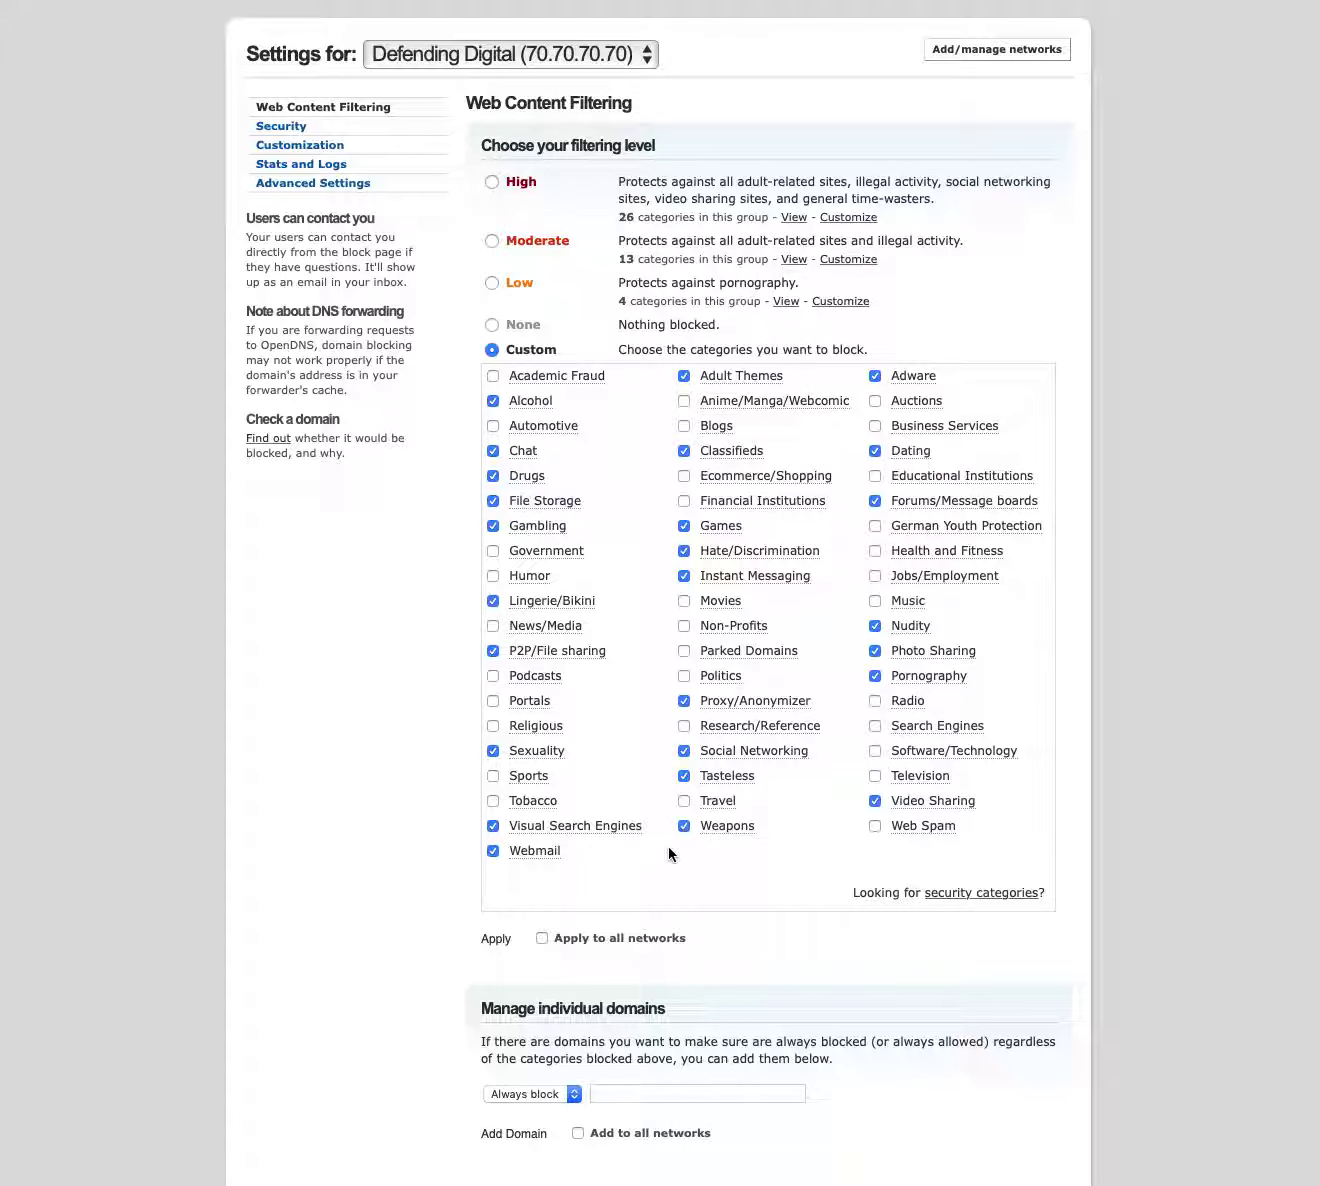
left_click(684, 451)
scroll(686, 460, "down", 3)
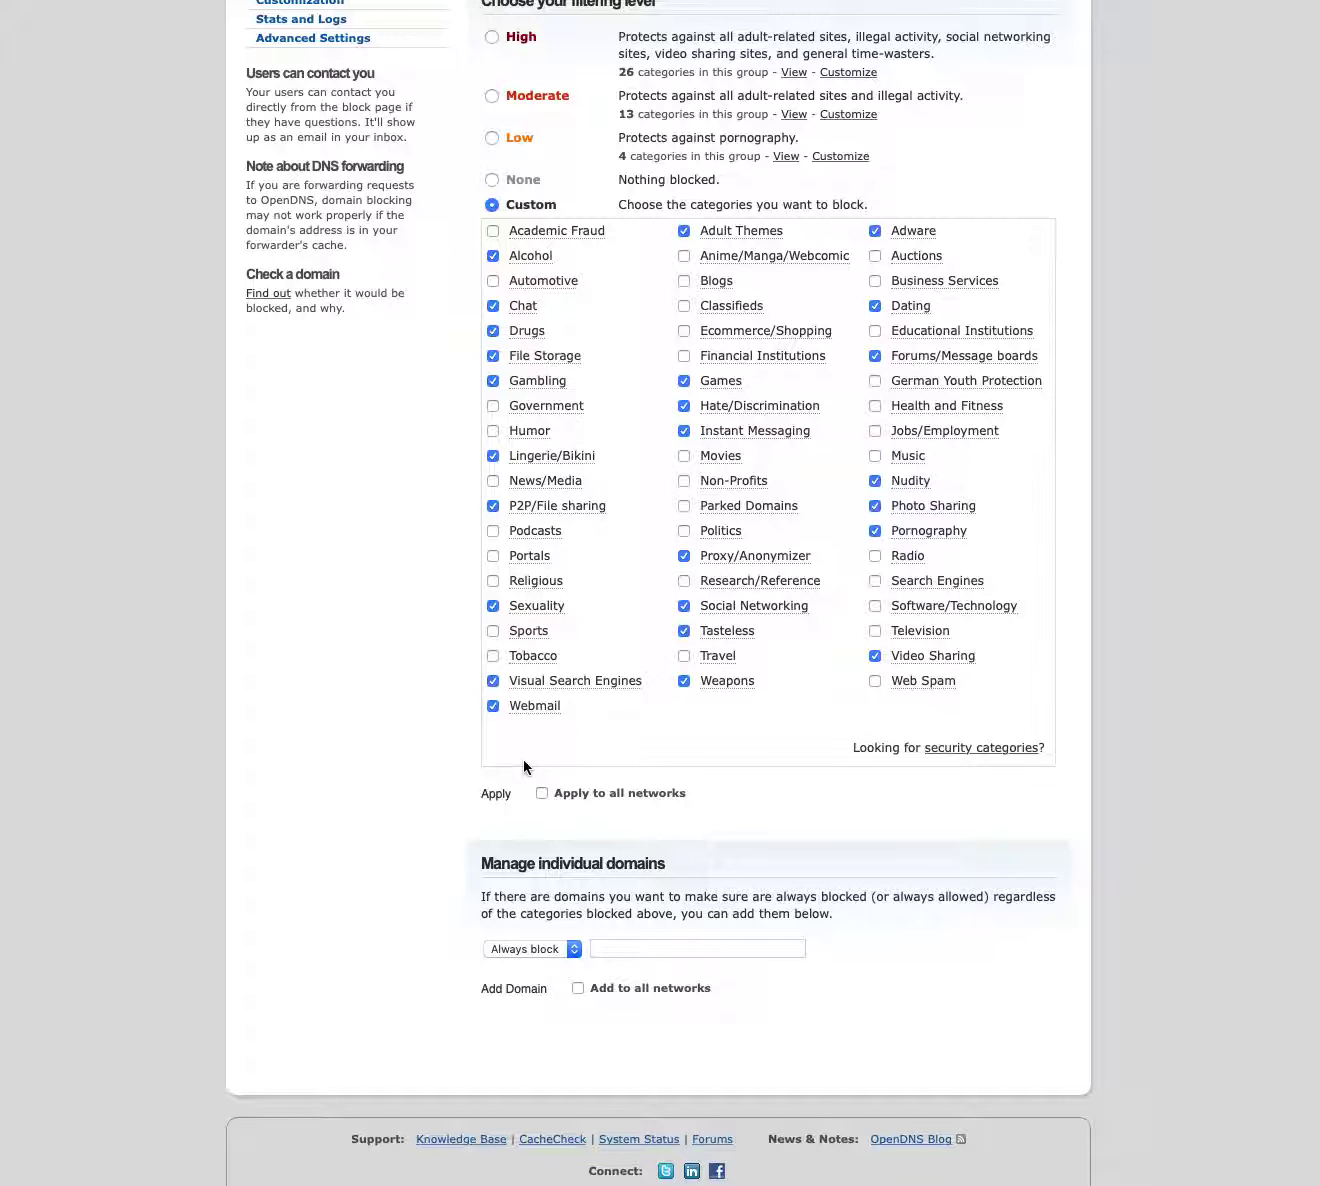
scroll(523, 762, "down", 1)
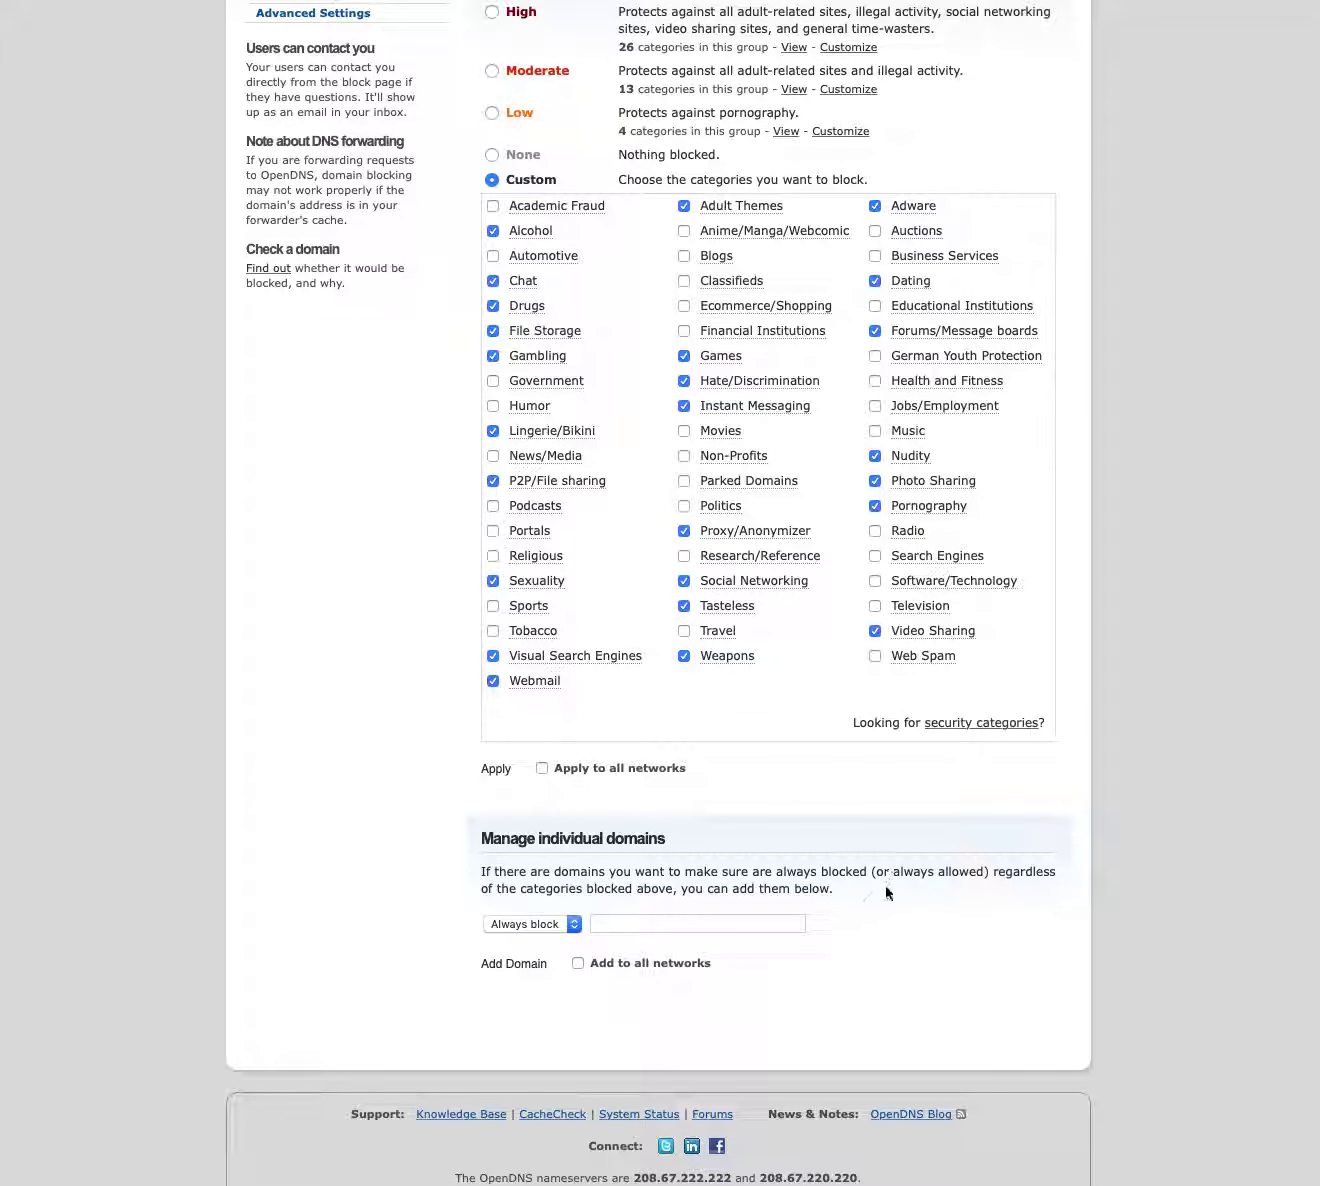
left_click(842, 892)
left_click(553, 930)
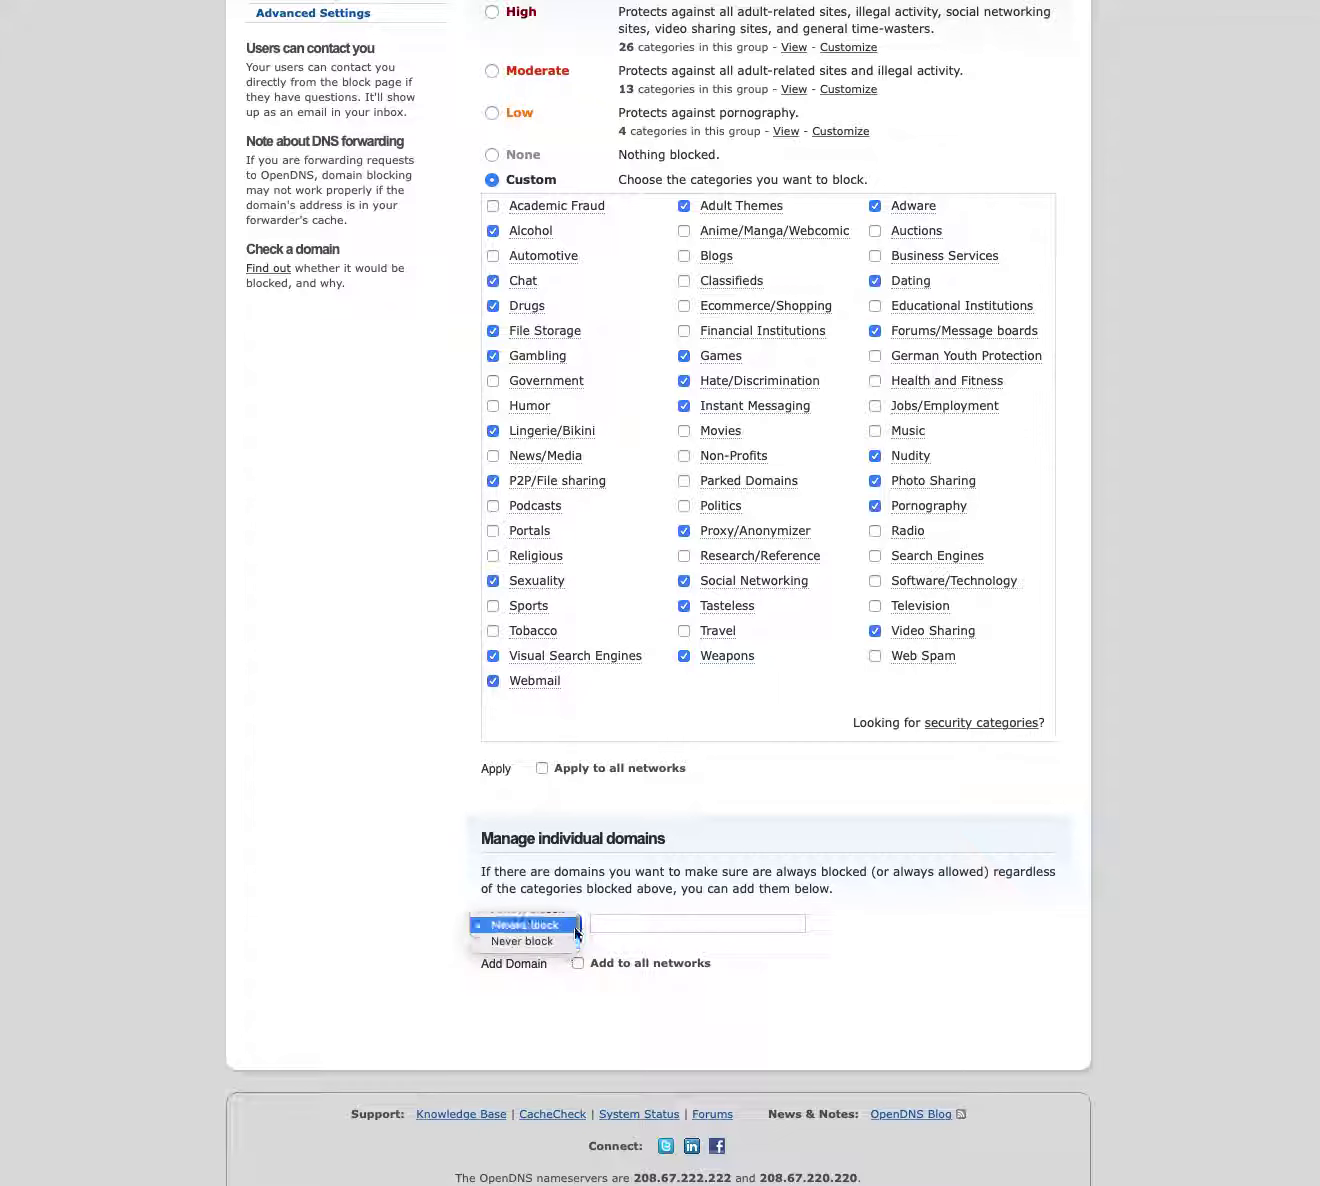
left_click(592, 906)
left_click(612, 922)
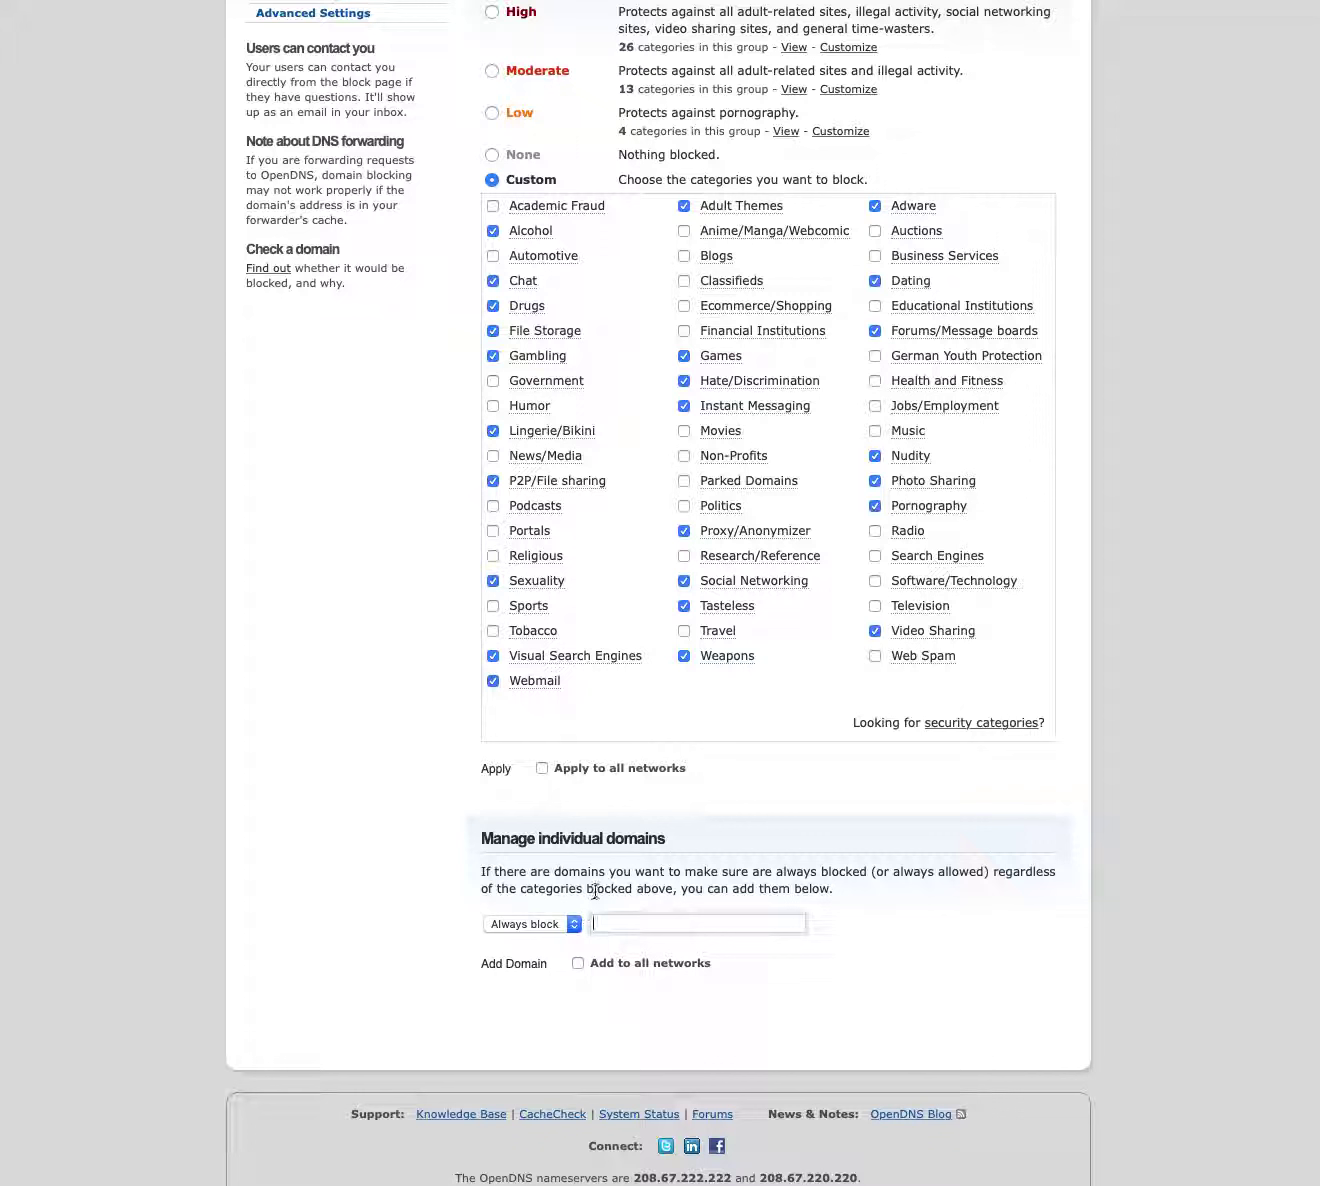
scroll(599, 884, "up", 5)
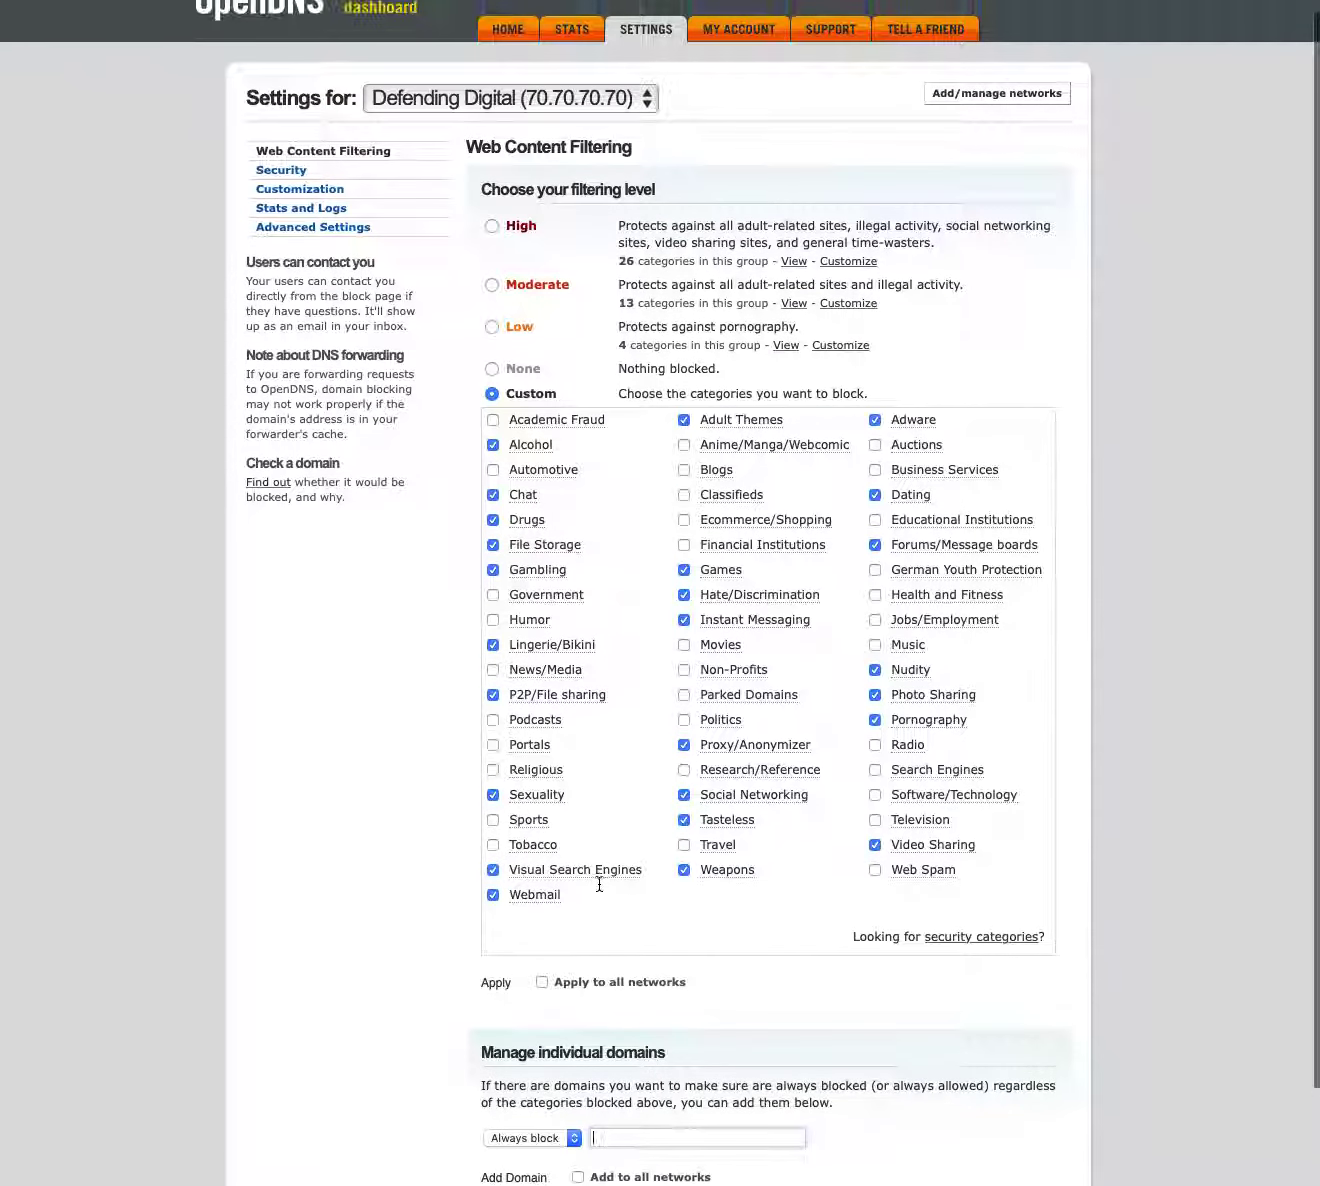
Enable Block internal IP addresses in the Security settings and apply the change.
left_click(282, 177)
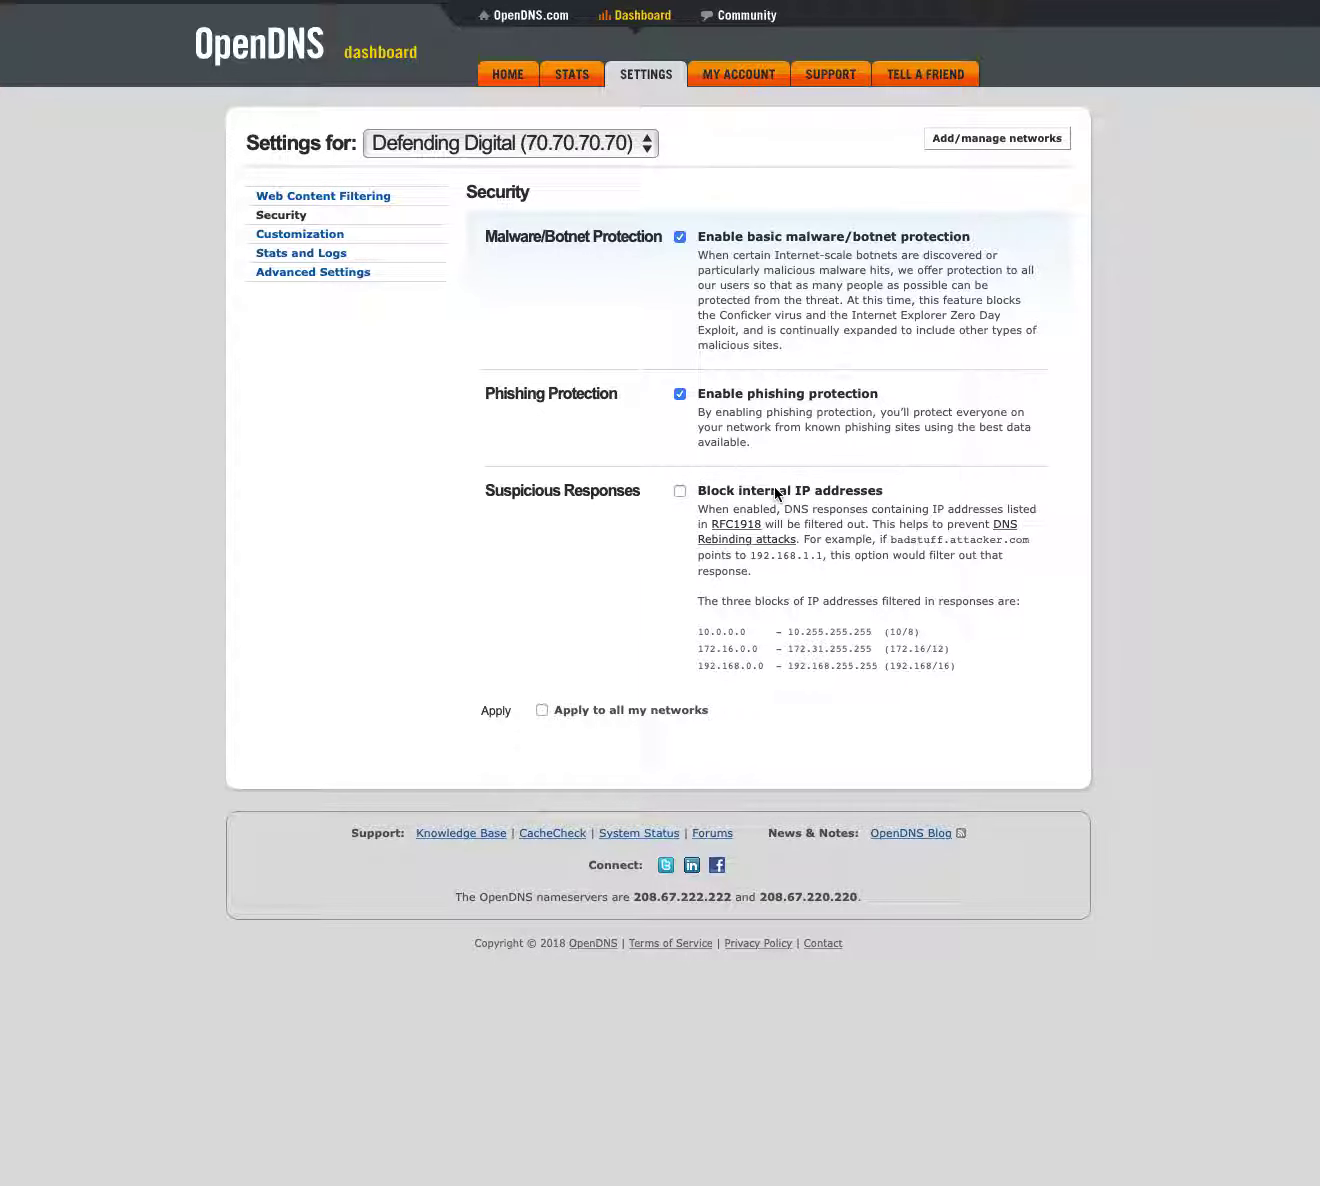
left_click(680, 492)
left_click(494, 715)
Show the Customization page with the default logo and block page messages.
left_click(298, 236)
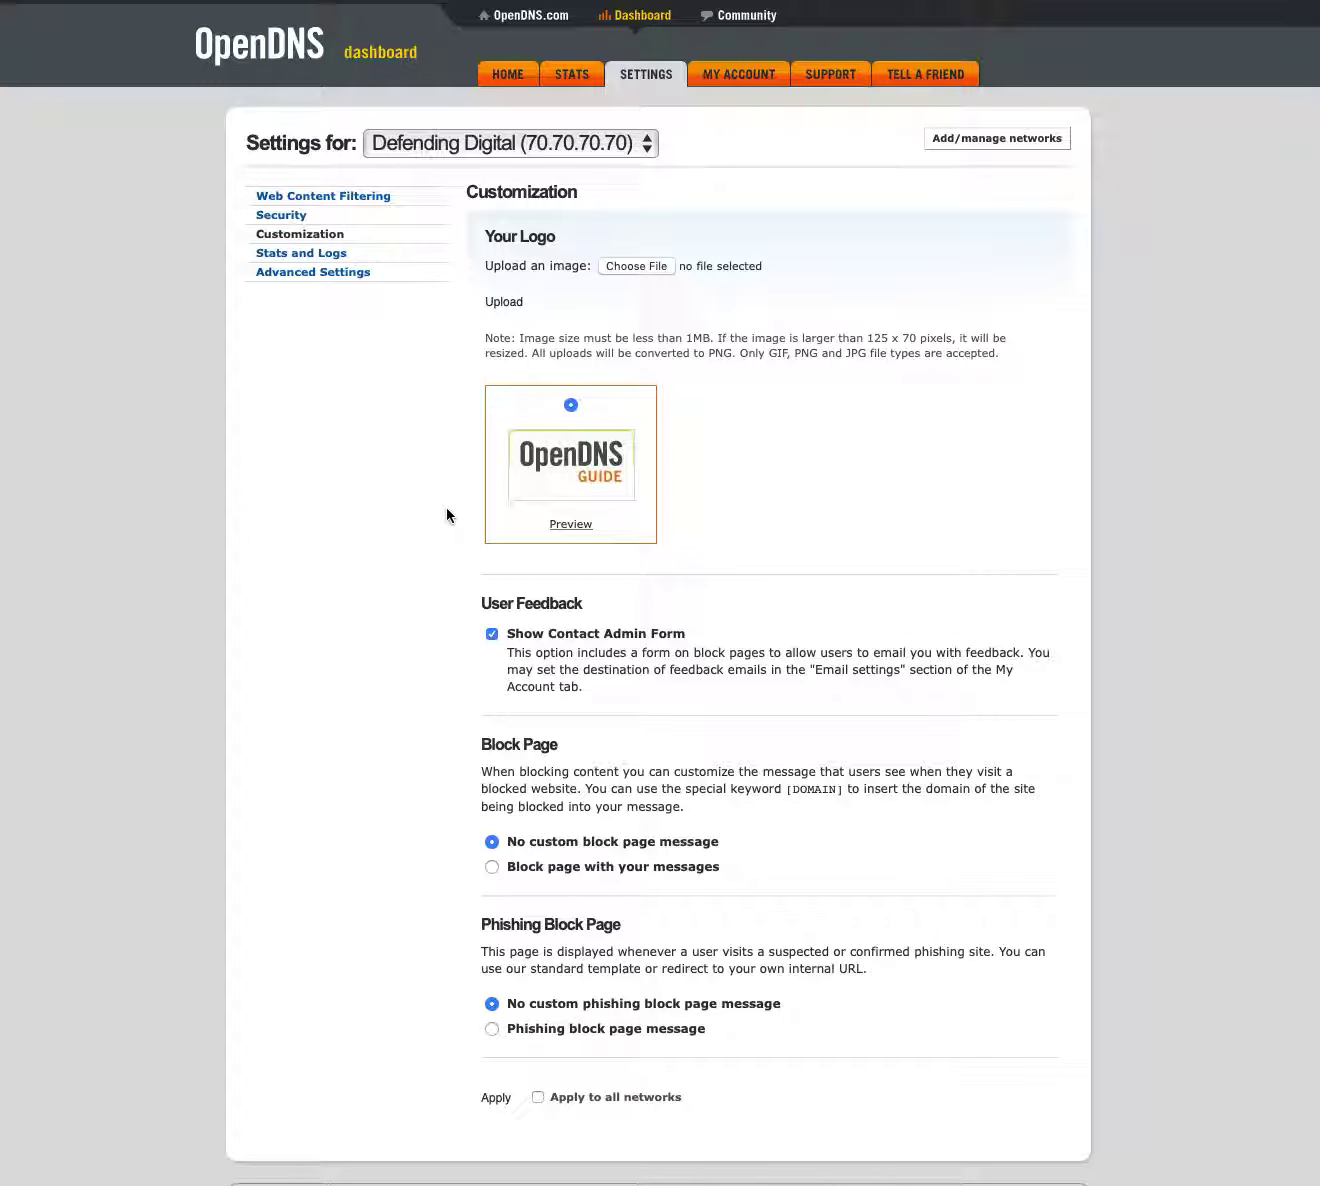
Uncheck Enable stats and logs for the Defending Digital network.
left_click(317, 258)
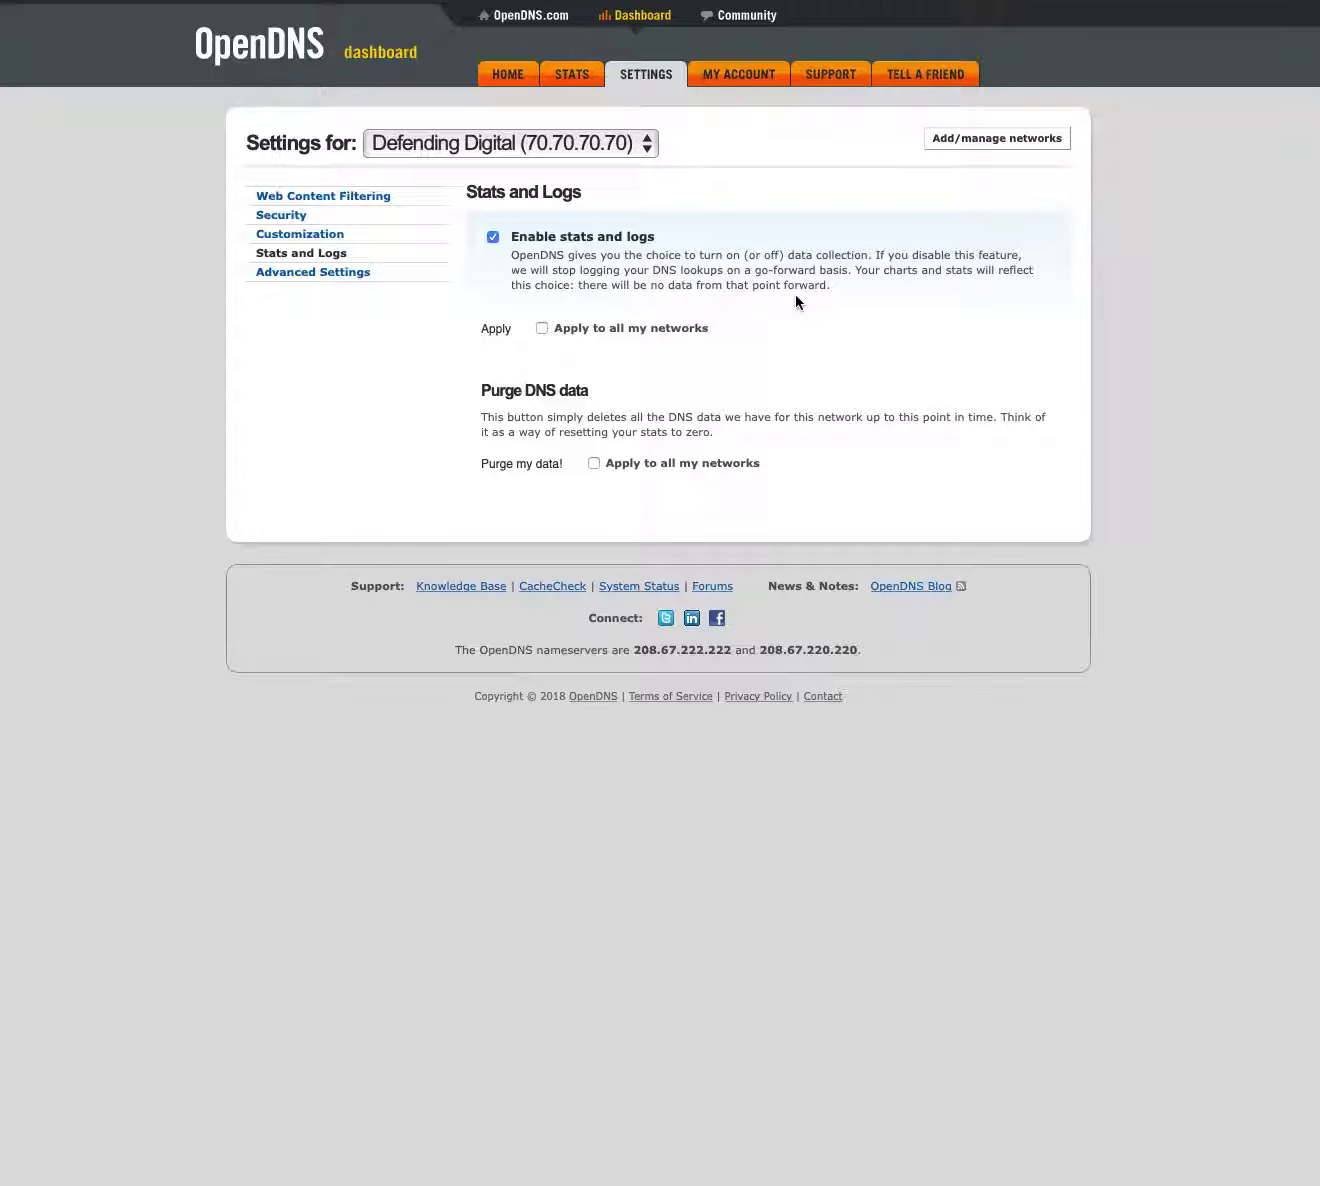
left_click(842, 286)
left_click(492, 238)
Show the Advanced Settings with SmartCache and dynamic IP update enabled.
left_click(314, 278)
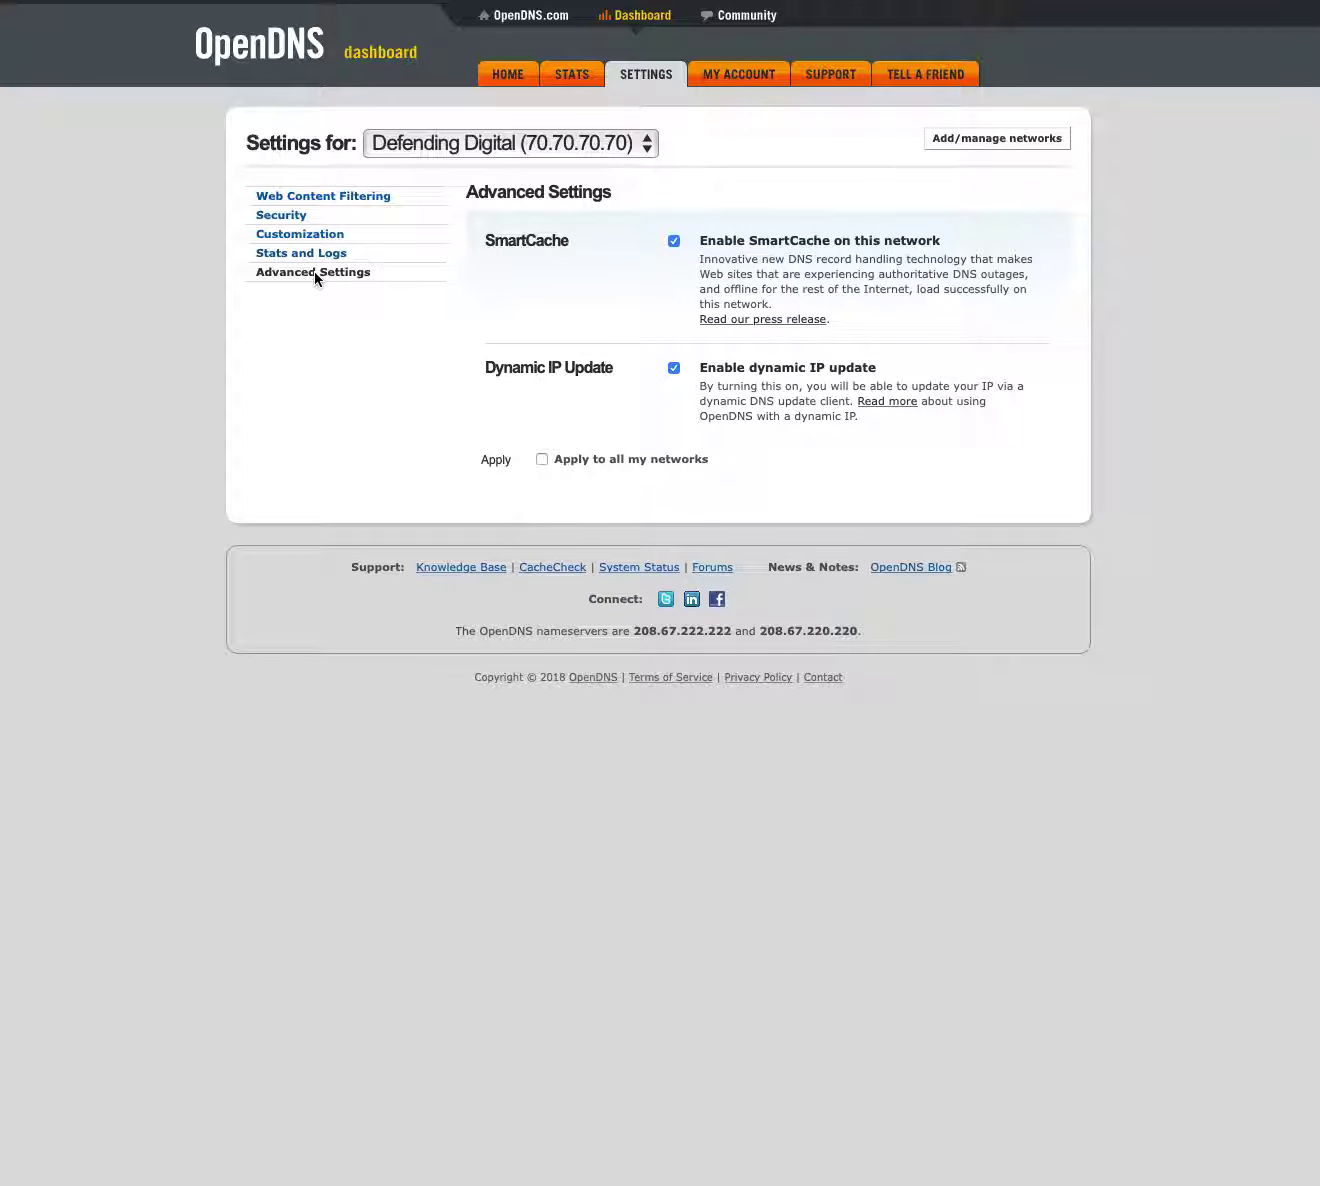